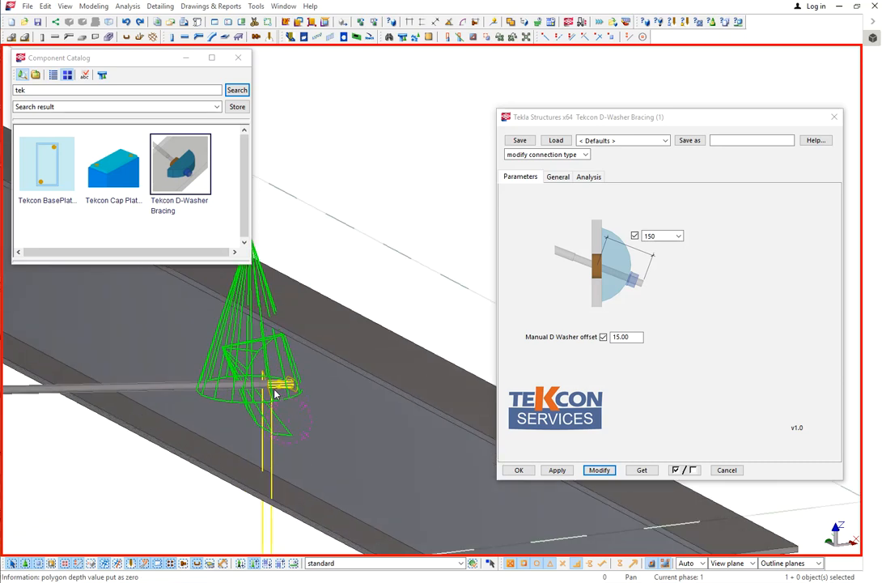
# Set the rod projection to 150 and the manual D washer offset to 0.00, and apply both to the D-Washer Bracing connection.
pyautogui.scroll(-10, 401, 479)
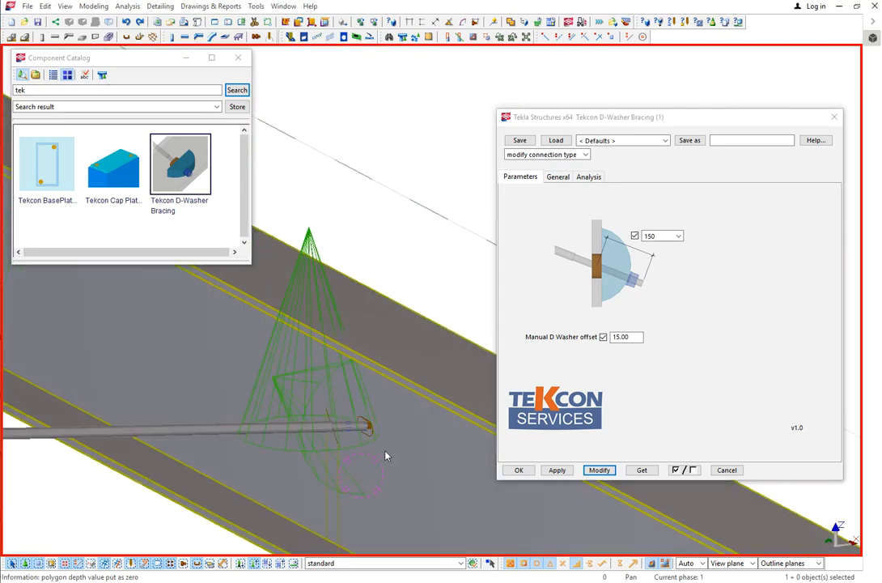
pyautogui.scroll(6, 375, 442)
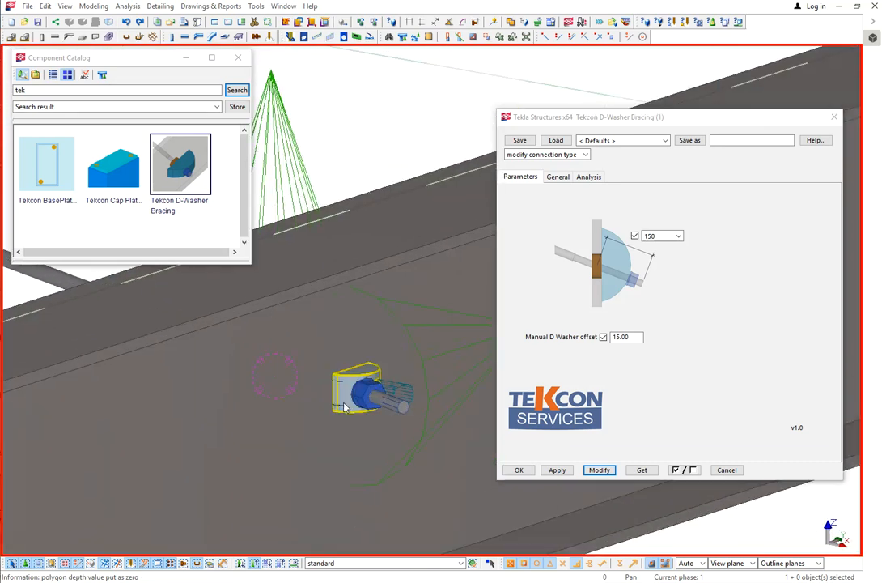
pyautogui.scroll(-5, 371, 389)
pyautogui.scroll(2, 386, 326)
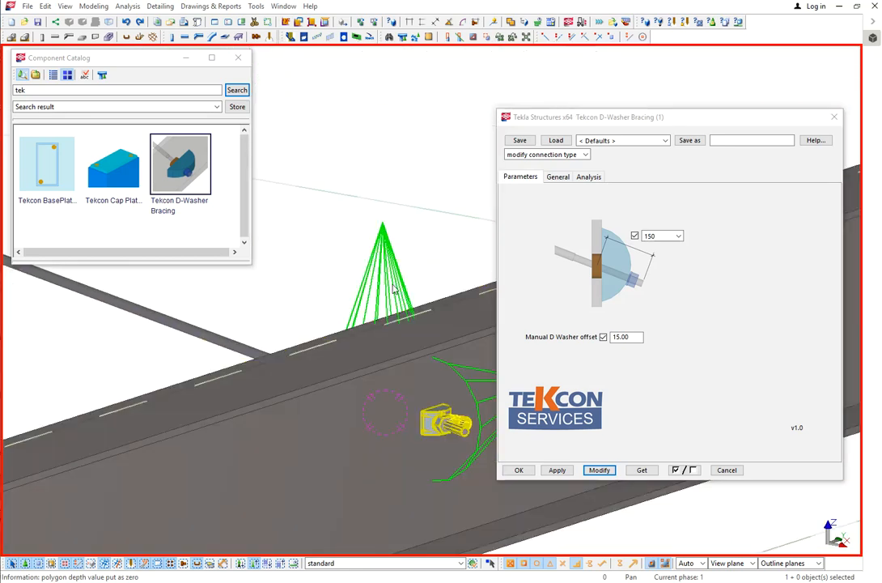
pyautogui.click(678, 236)
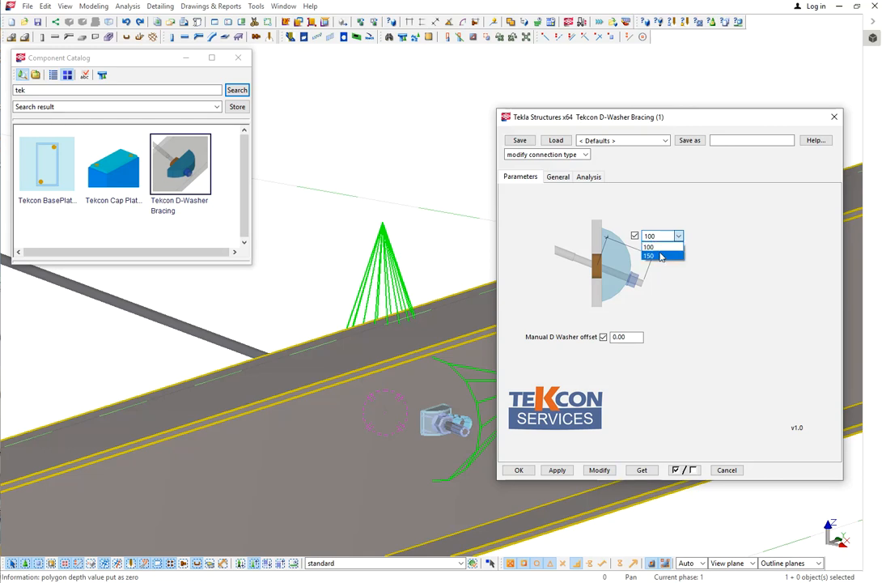
pyautogui.click(660, 256)
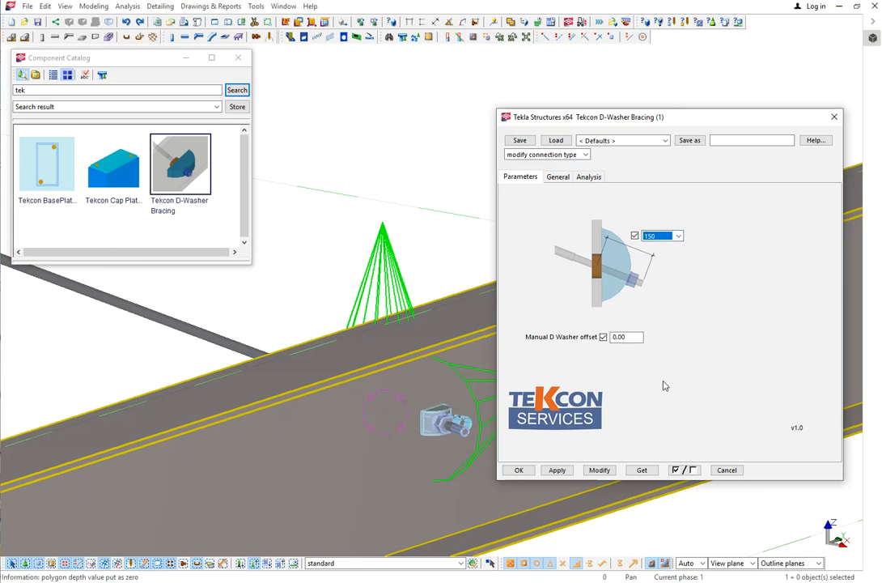
pyautogui.click(599, 470)
pyautogui.scroll(4, 495, 506)
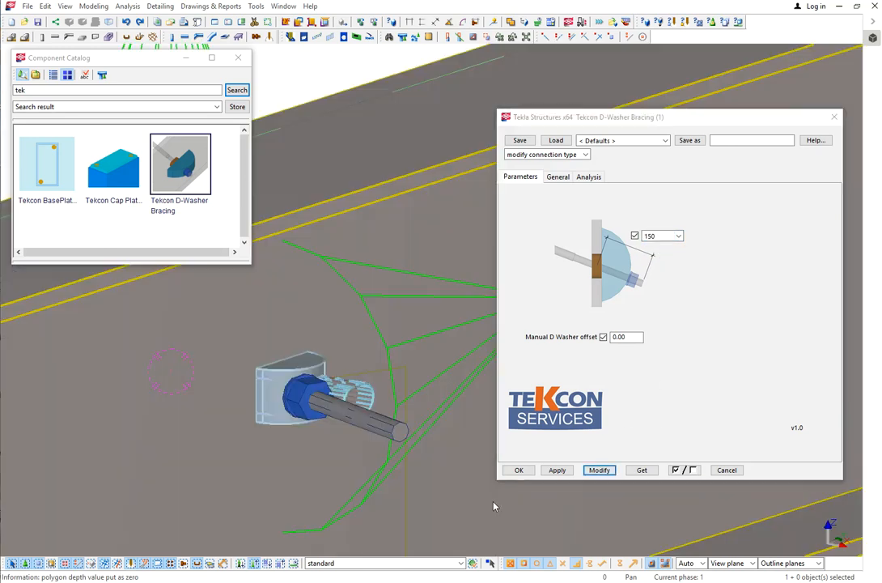
# Open the properties of the rod brace behind the beam and modify its profile to D20.
pyautogui.scroll(-4, 351, 457)
pyautogui.scroll(-2, 351, 454)
pyautogui.scroll(2, 323, 442)
pyautogui.moveTo(306, 432); pyautogui.dragTo(358, 421, button='middle')
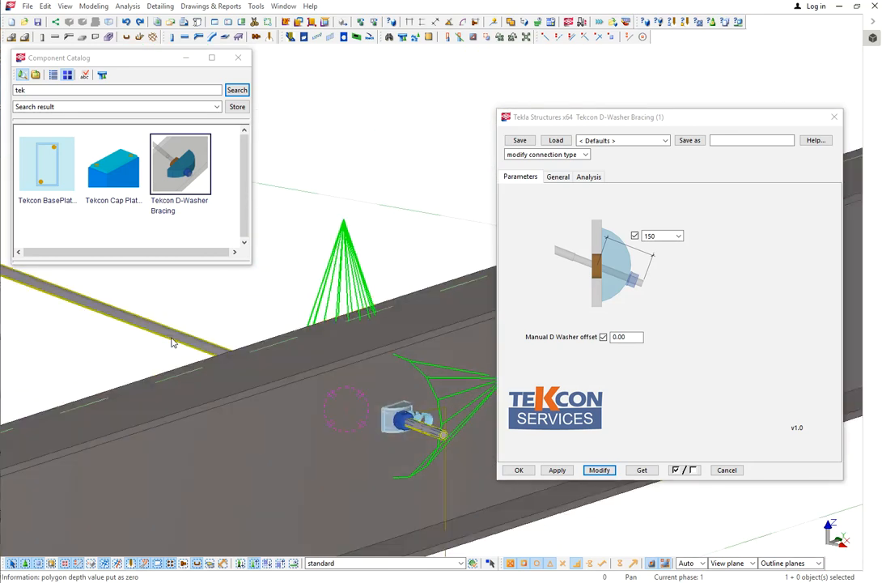
pyautogui.doubleClick(173, 342)
pyautogui.doubleClick(403, 215)
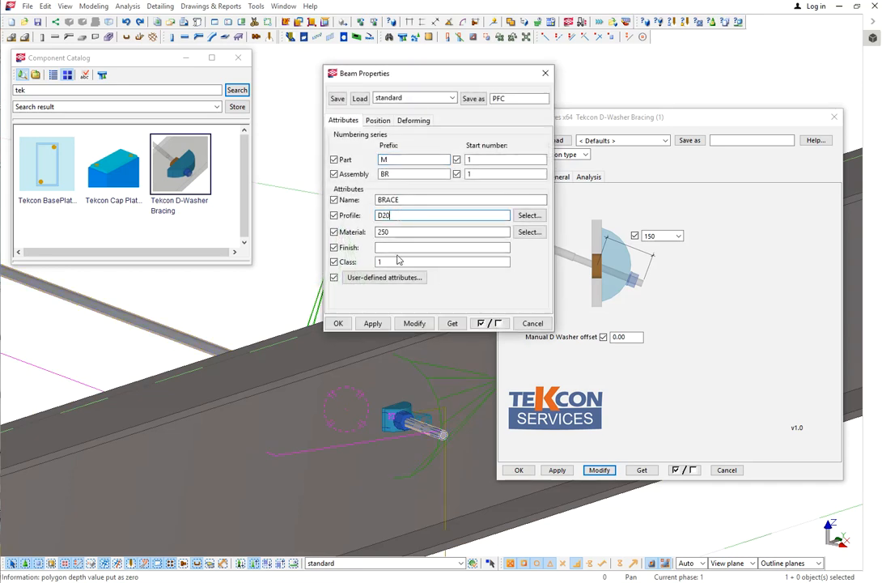
pyautogui.click(413, 326)
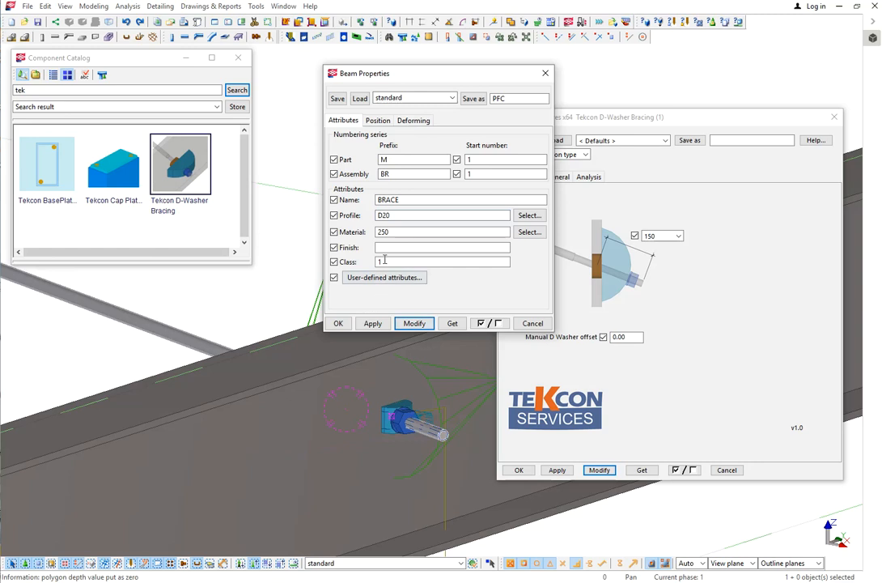
# Increase the brace rod's profile to D24 and apply the change to the model.
pyautogui.doubleClick(399, 217)
pyautogui.write('2')
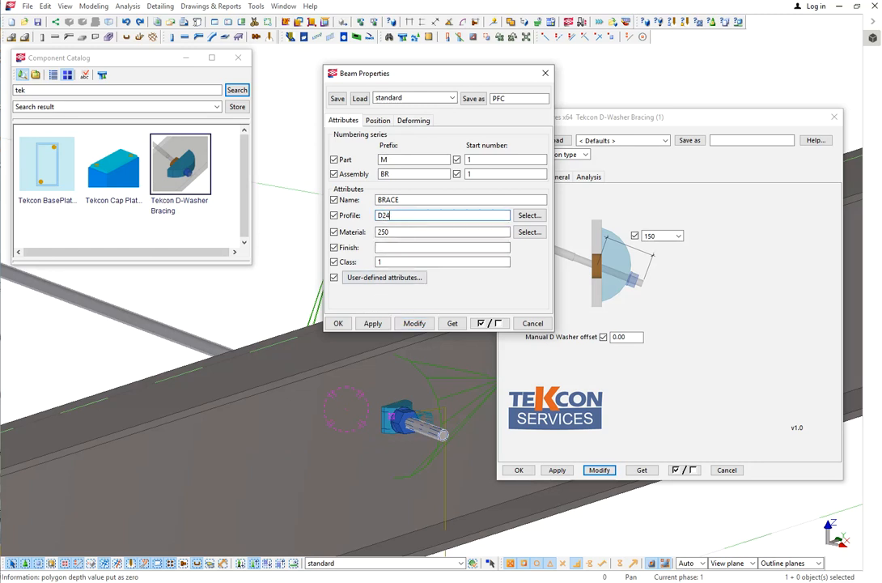
pyautogui.write('4')
pyautogui.click(414, 322)
# Increase the brace rod's profile to D30 and check the resized washer and nut on the beam web.
pyautogui.doubleClick(397, 217)
pyautogui.write('D30')
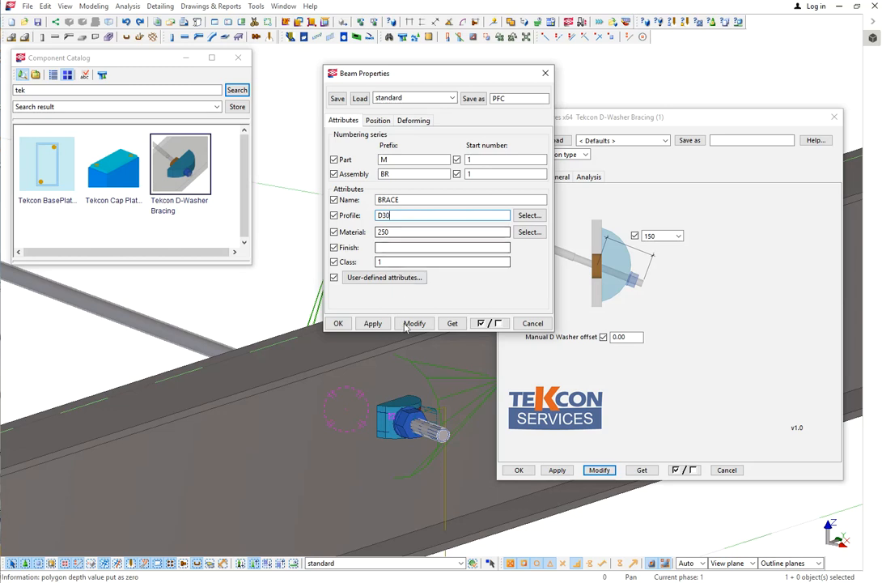
pyautogui.click(413, 323)
pyautogui.scroll(3, 390, 419)
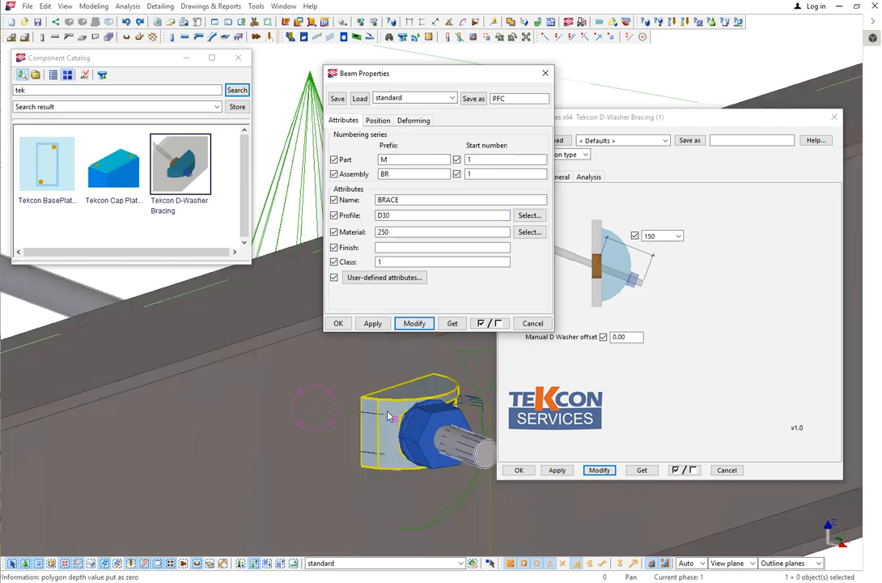
pyautogui.scroll(-3, 421, 416)
# View the hole from the brace side of the web and modify the selected rod's profile to D24.
pyautogui.keyDown('ctrl'); pyautogui.moveTo(327, 399); pyautogui.dragTo(485, 406, button='middle'); pyautogui.keyUp('ctrl')
pyautogui.scroll(1, 200, 365)
pyautogui.click(193, 348)
pyautogui.click(119, 418)
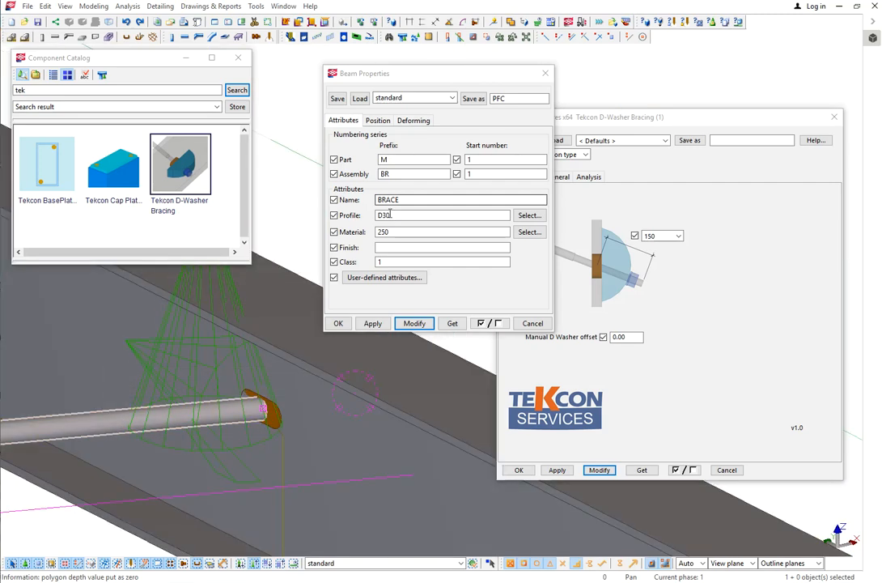
pyautogui.moveTo(381, 215); pyautogui.dragTo(394, 216)
pyautogui.write('24')
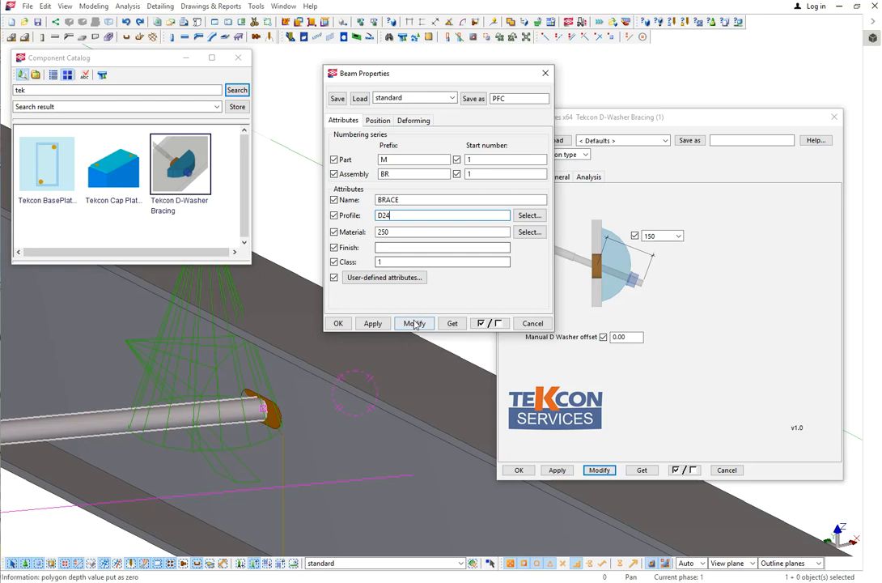
pyautogui.click(414, 323)
# Reduce the selected brace rod's profile to D20 while viewing the hole in the beam web.
pyautogui.click(384, 216)
pyautogui.write('4')
pyautogui.moveTo(383, 215); pyautogui.dragTo(406, 219)
pyautogui.write('20')
pyautogui.click(416, 324)
# Modify the brace rod's profile to D16, check the hole in the web, and close the brace properties.
pyautogui.moveTo(384, 215); pyautogui.dragTo(406, 219)
pyautogui.write('16')
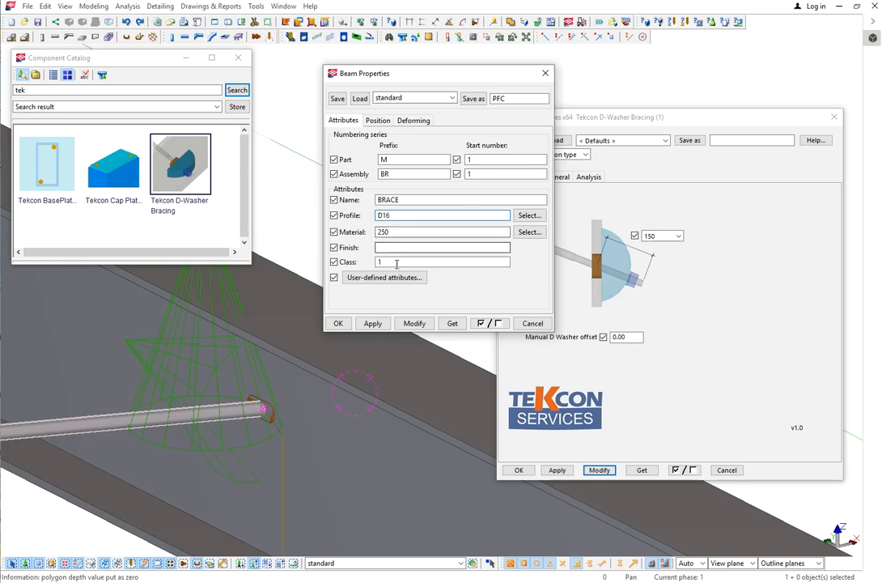
pyautogui.click(413, 323)
pyautogui.scroll(2, 267, 414)
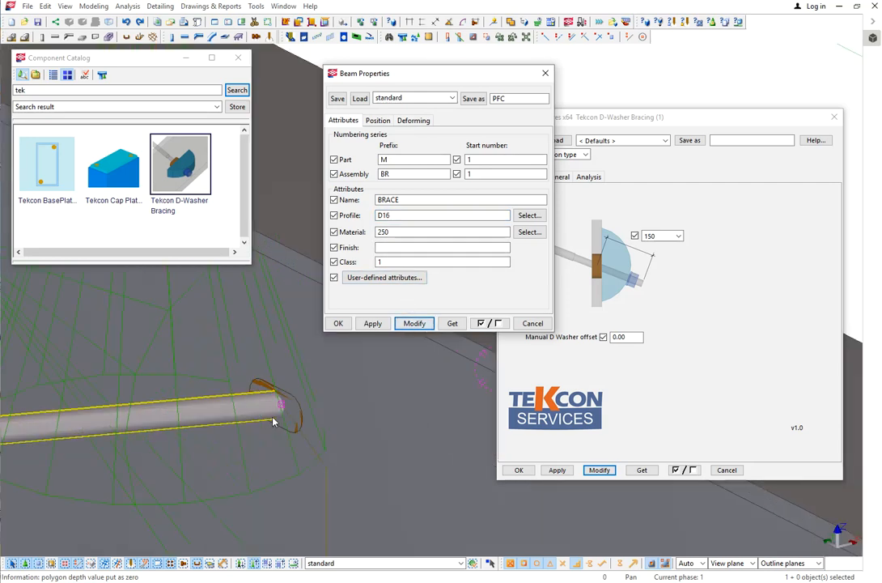
pyautogui.scroll(-5, 268, 414)
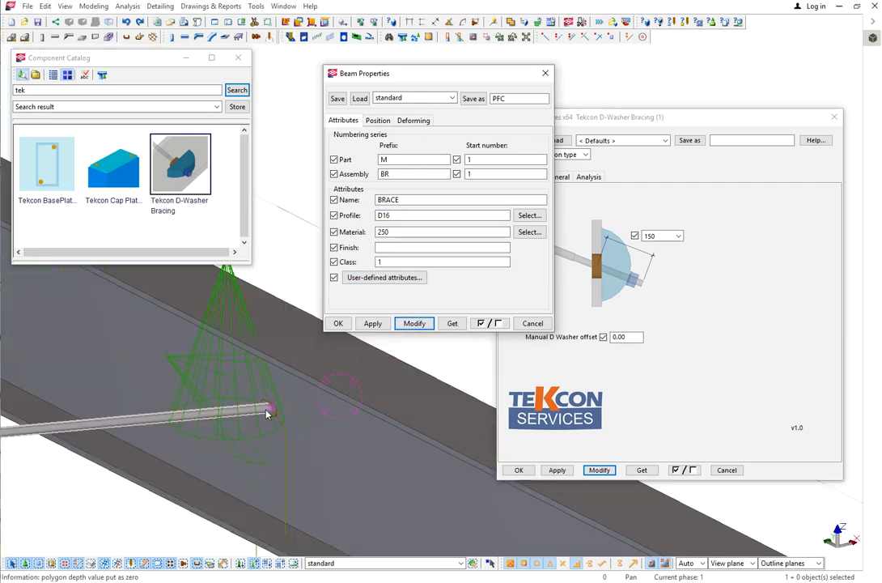
pyautogui.keyDown('ctrl'); pyautogui.moveTo(328, 415); pyautogui.dragTo(180, 403, button='middle'); pyautogui.keyUp('ctrl')
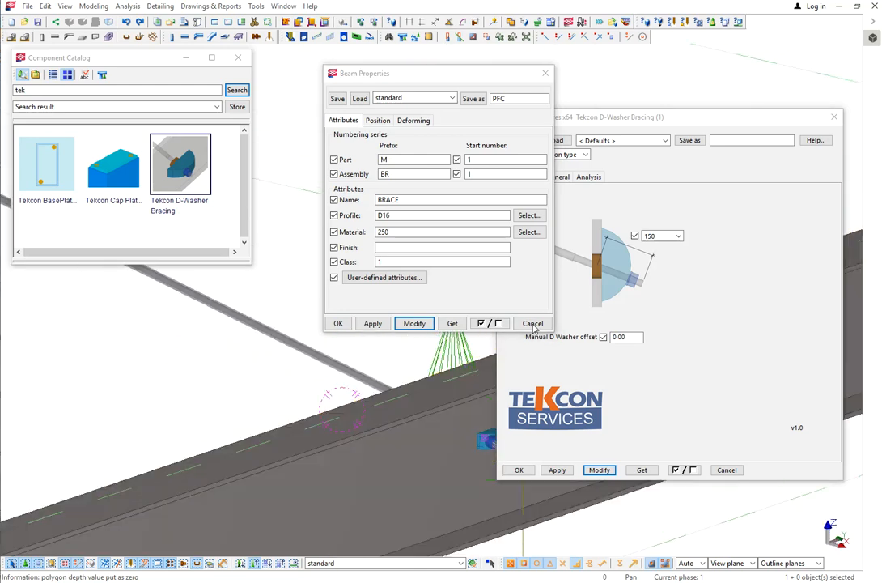
pyautogui.click(532, 324)
# Load the saved PFC attributes for the supporting beam and modify it to profile PFC250*90.
pyautogui.moveTo(448, 327); pyautogui.dragTo(304, 261, button='middle')
pyautogui.moveTo(394, 298); pyautogui.dragTo(339, 297, button='middle')
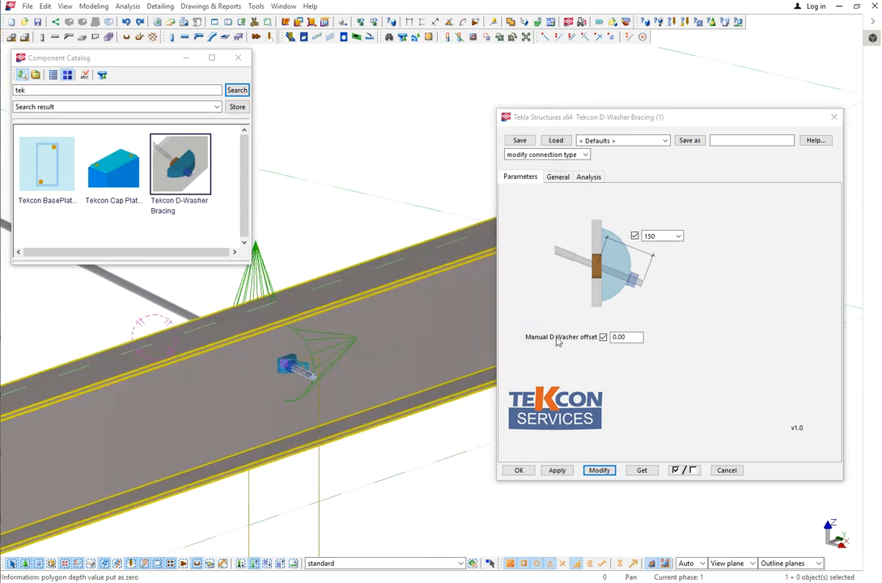
pyautogui.click(631, 337)
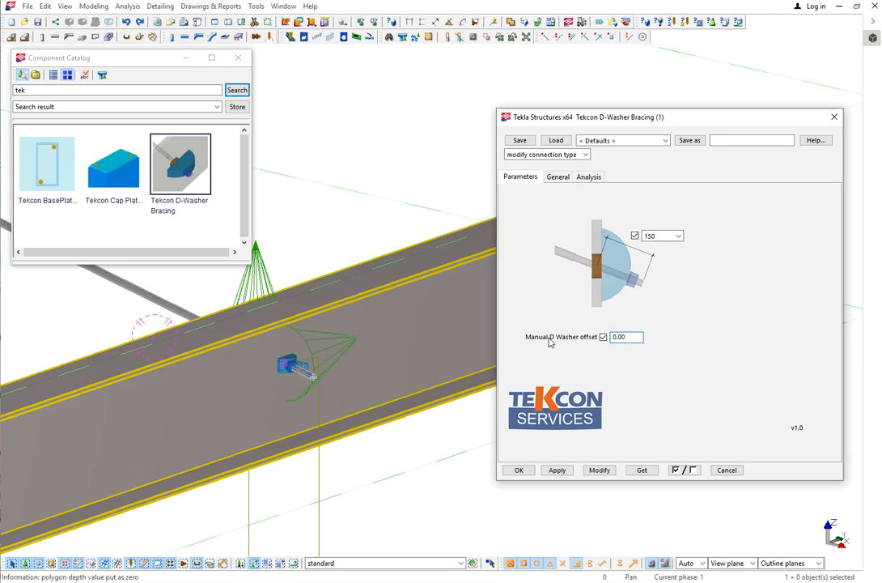
pyautogui.doubleClick(357, 303)
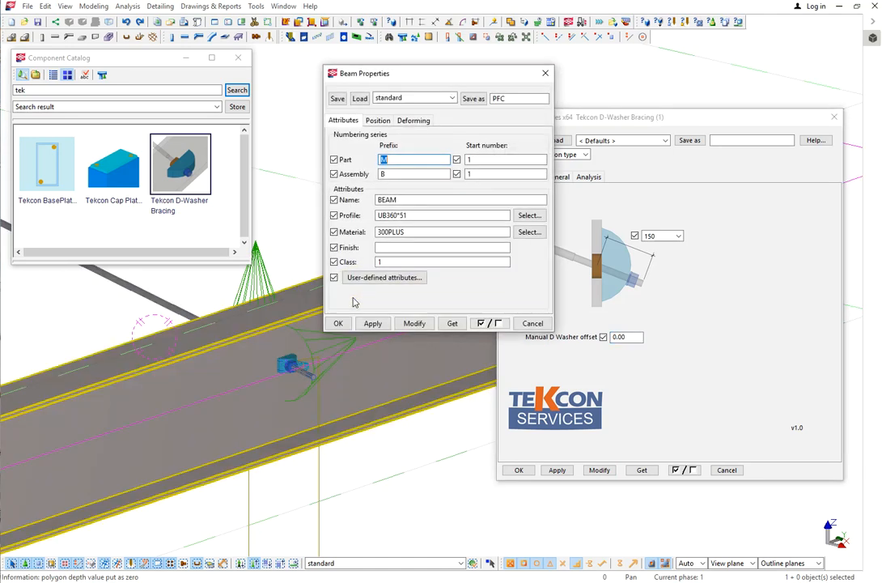
pyautogui.click(415, 97)
pyautogui.click(396, 132)
pyautogui.click(360, 98)
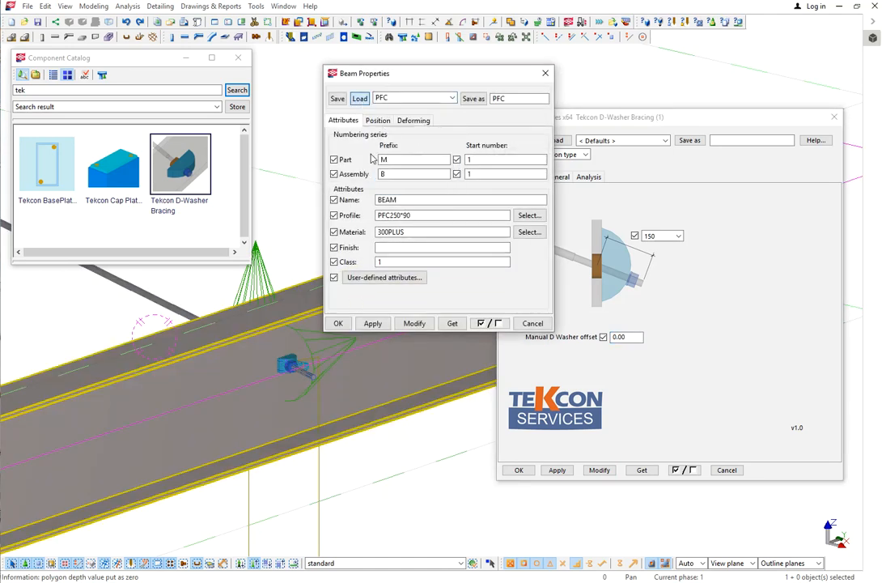
pyautogui.click(410, 327)
pyautogui.click(340, 326)
# Inspect the D-washer on the channel web, then set the manual D washer offset to 15 and apply it.
pyautogui.scroll(2, 277, 366)
pyautogui.scroll(5, 271, 366)
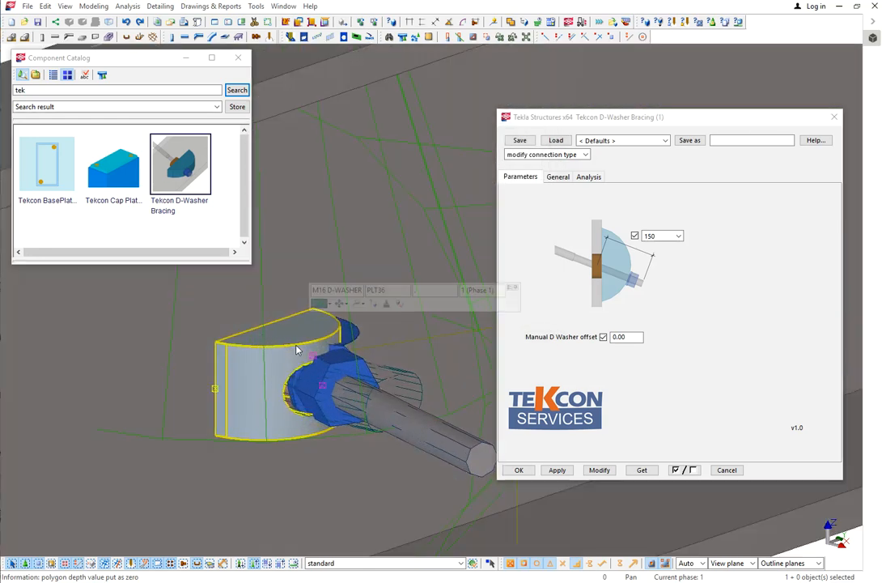
pyautogui.keyDown('ctrl'); pyautogui.moveTo(325, 356); pyautogui.dragTo(309, 389, button='middle'); pyautogui.keyUp('ctrl')
pyautogui.scroll(-8, 309, 390)
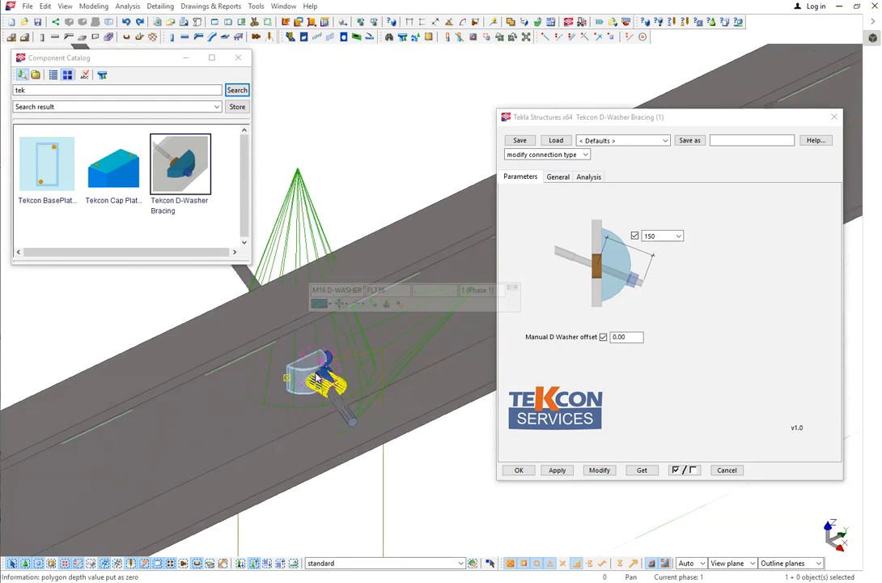
pyautogui.scroll(4, 313, 345)
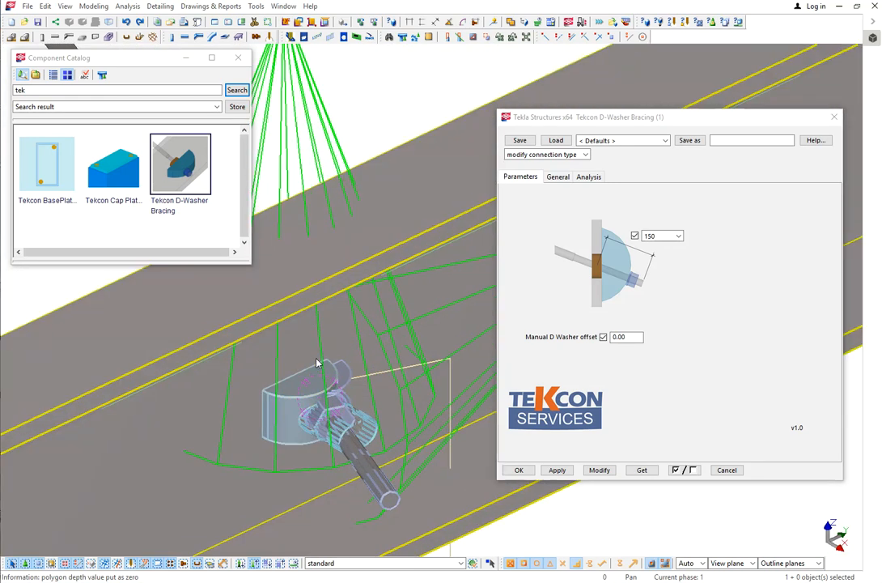
pyautogui.scroll(-4, 323, 357)
pyautogui.scroll(2, 322, 357)
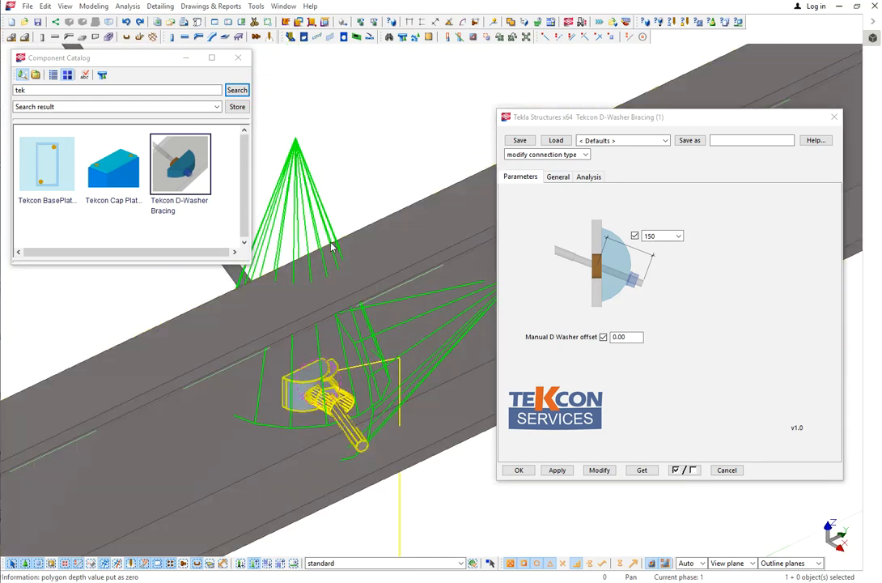
pyautogui.doubleClick(615, 336)
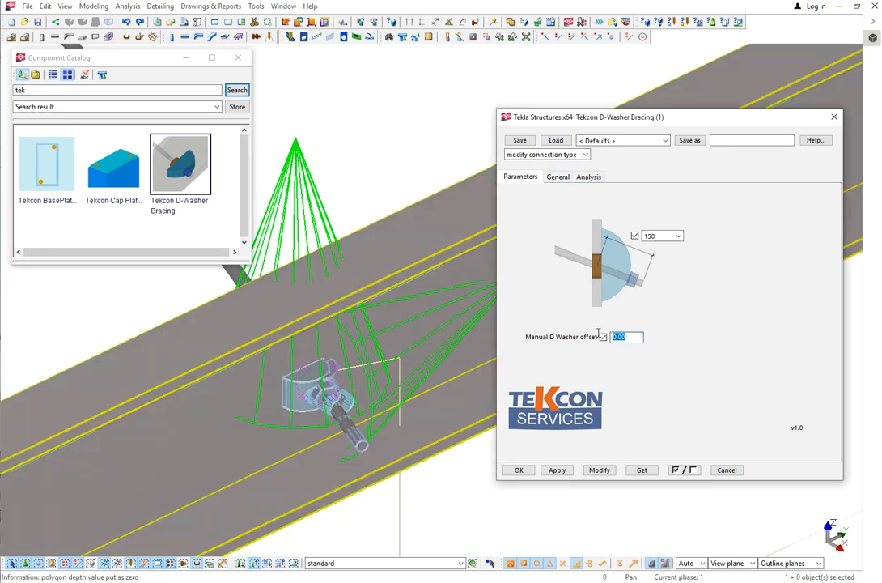
pyautogui.write('15')
pyautogui.click(599, 469)
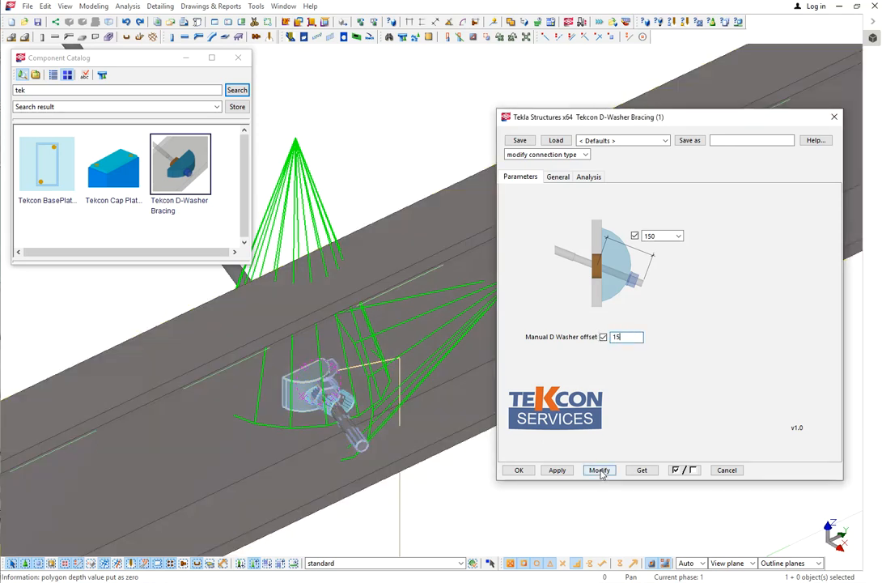
pyautogui.scroll(3, 304, 383)
pyautogui.scroll(2, 304, 383)
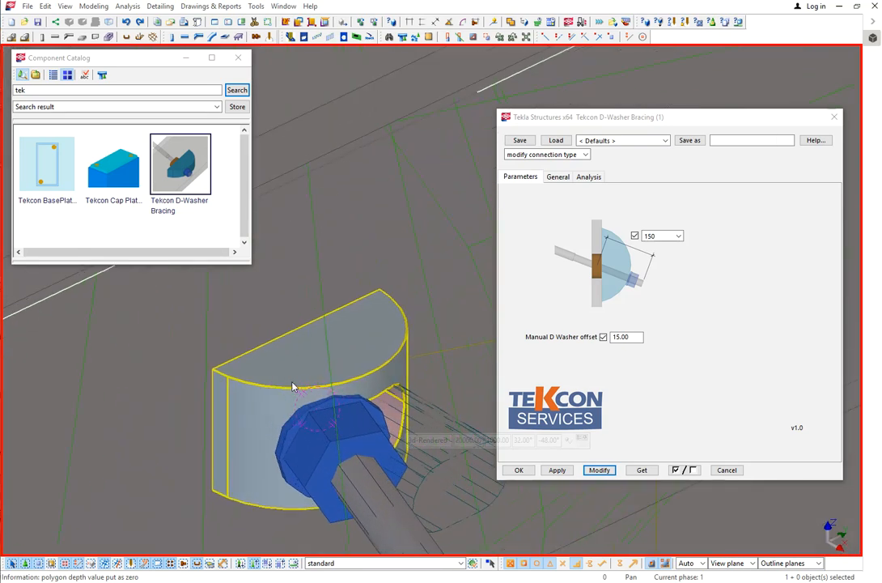
# Set the manual D washer offset to -15 and apply it to the connection.
pyautogui.scroll(-4, 293, 386)
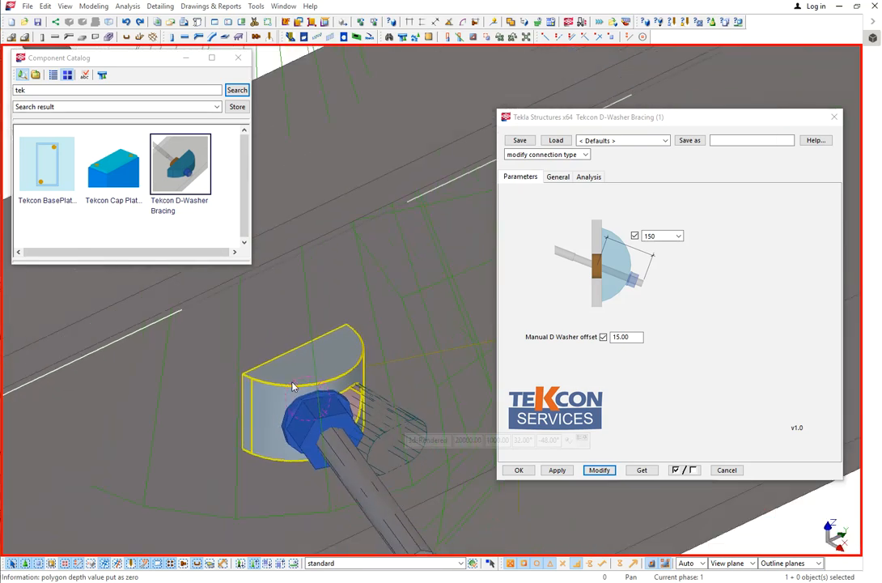
pyautogui.click(631, 337)
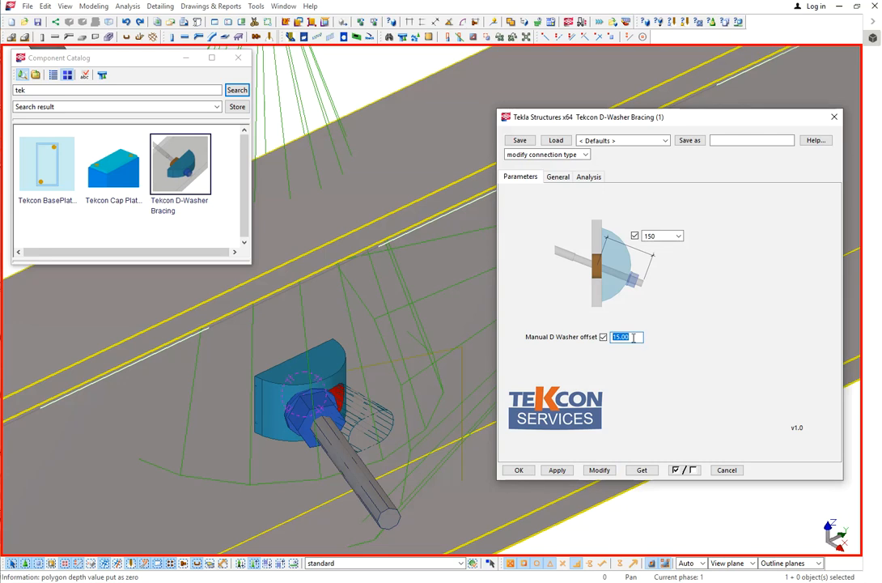
pyautogui.click(599, 470)
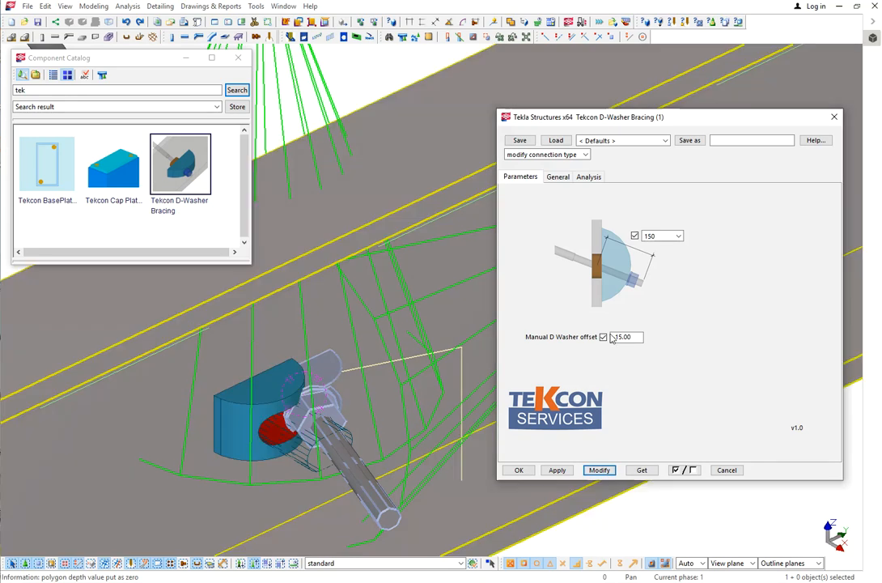
# Set the manual D washer offset back to 15 and apply it to the connection.
pyautogui.click(617, 337)
pyautogui.write('15')
pyautogui.click(599, 470)
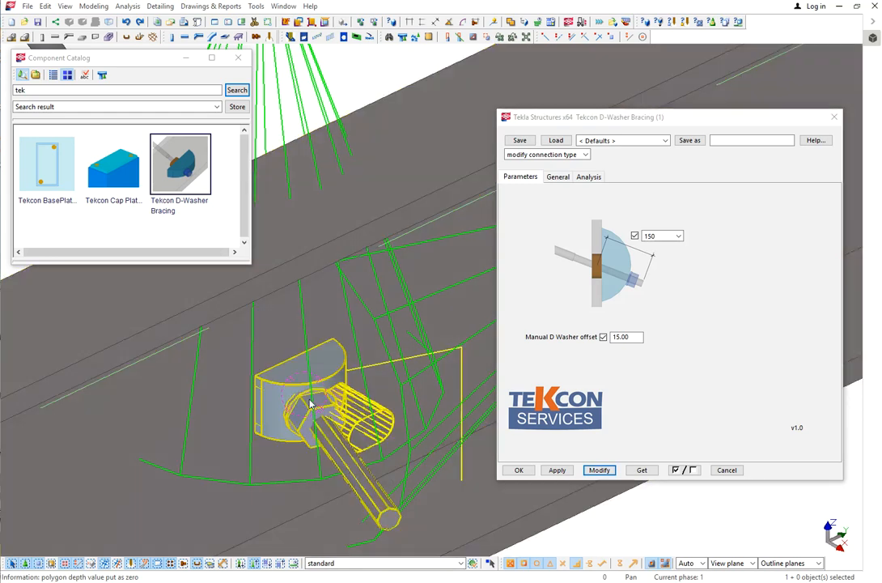
# Open the properties of the D-washer plate on the channel web and check its class.
pyautogui.scroll(3, 285, 390)
pyautogui.scroll(-2, 289, 400)
pyautogui.scroll(2, 315, 360)
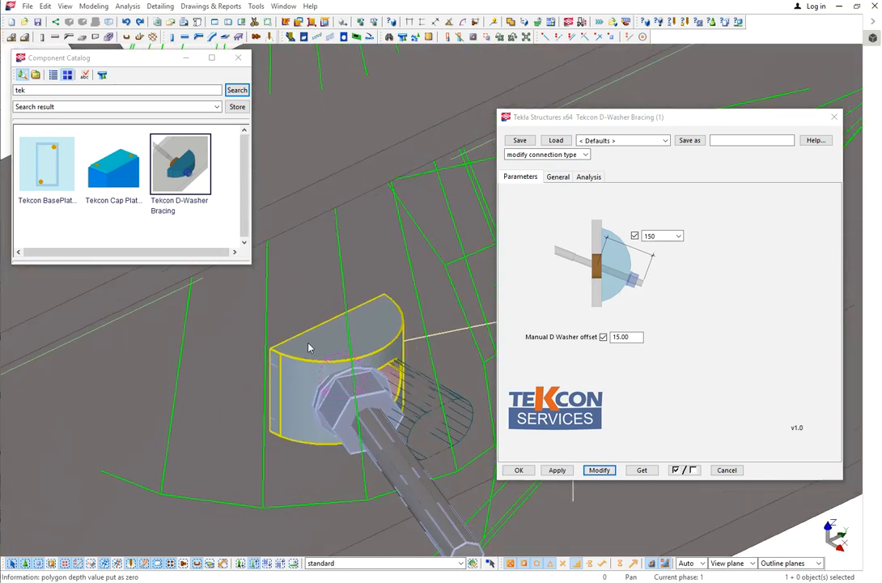
pyautogui.doubleClick(318, 348)
pyautogui.doubleClick(136, 261)
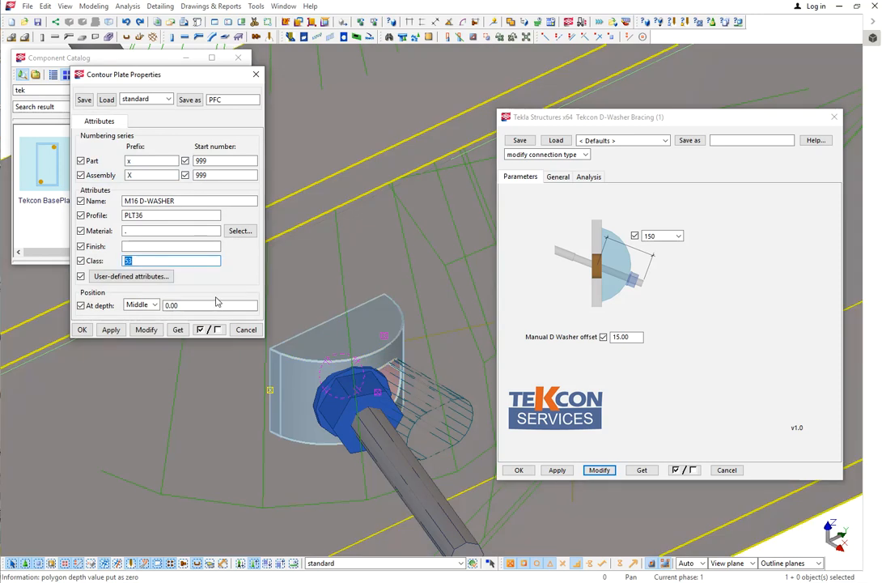
# Check the class and name of the flat washer behind the nut in its part properties.
pyautogui.doubleClick(322, 399)
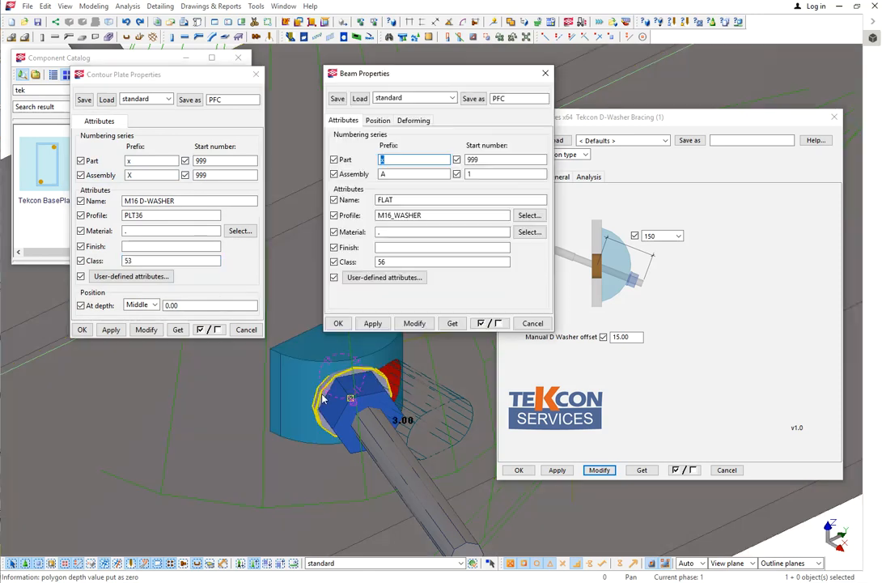
pyautogui.doubleClick(384, 261)
pyautogui.doubleClick(406, 199)
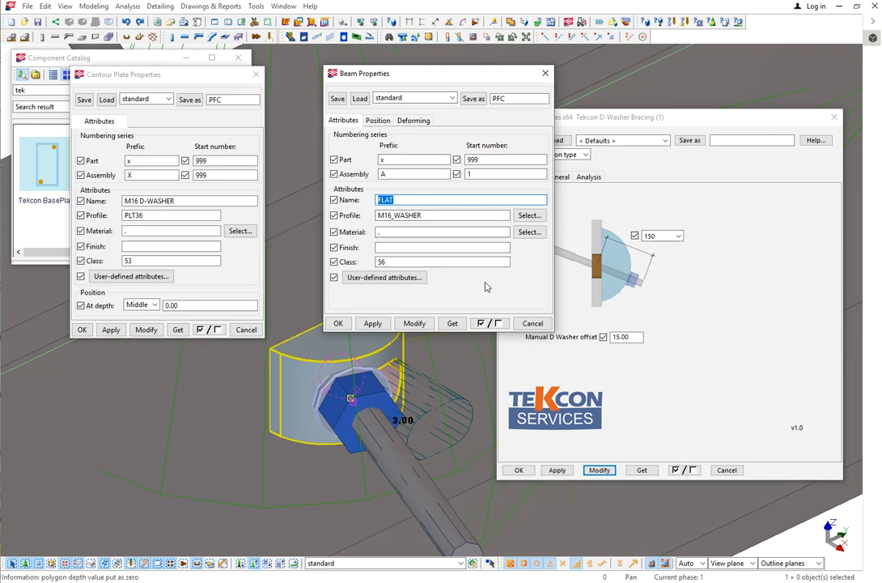
pyautogui.click(531, 323)
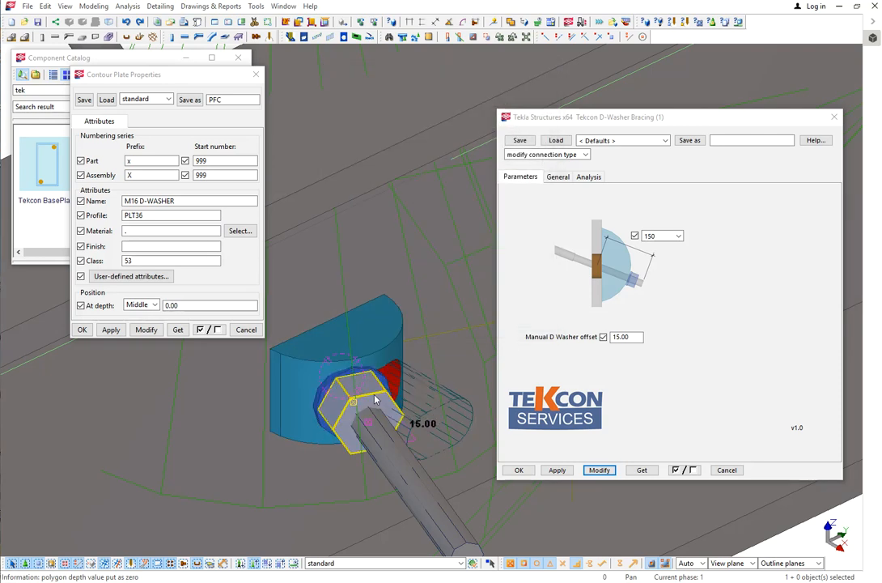
# Check the nut's class, name, part prefix and start number, and close both the nut and D-washer properties without modifying them.
pyautogui.doubleClick(356, 398)
pyautogui.doubleClick(381, 262)
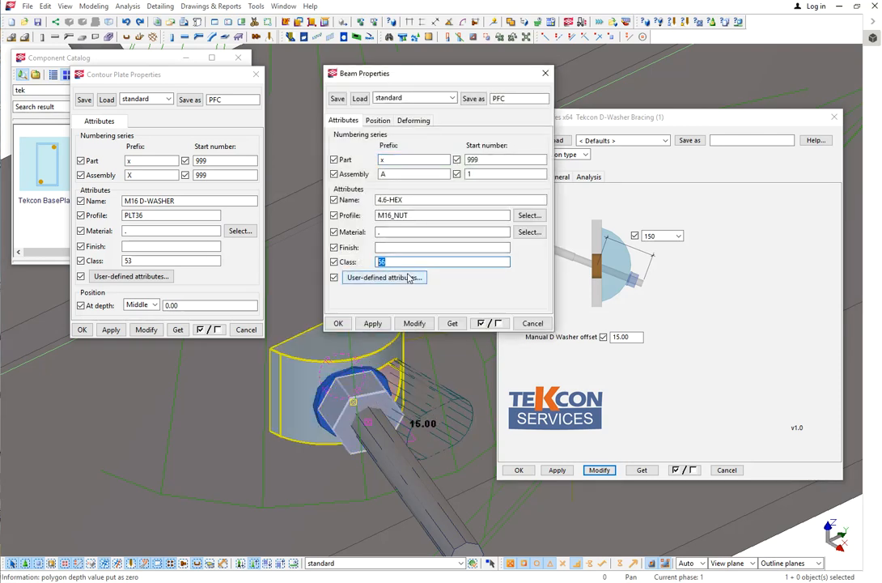
pyautogui.doubleClick(409, 200)
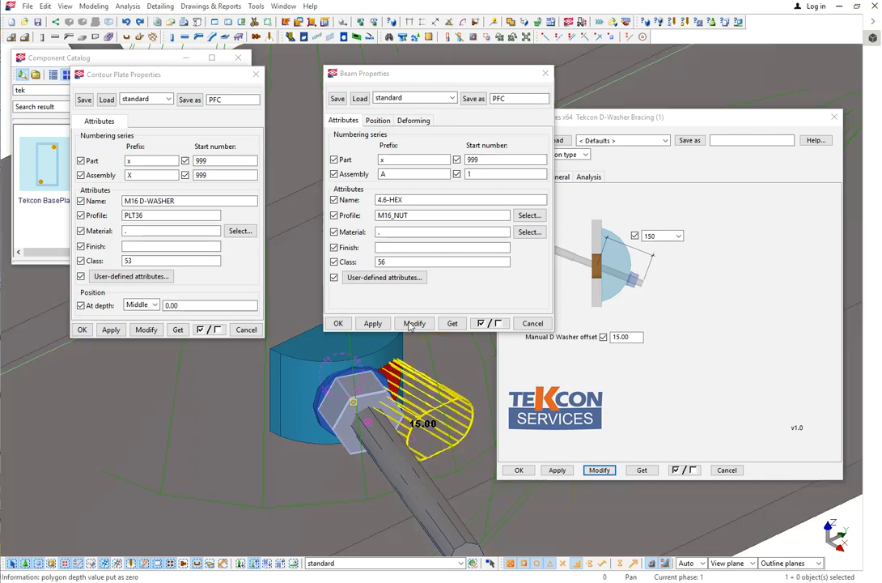
pyautogui.click(396, 160)
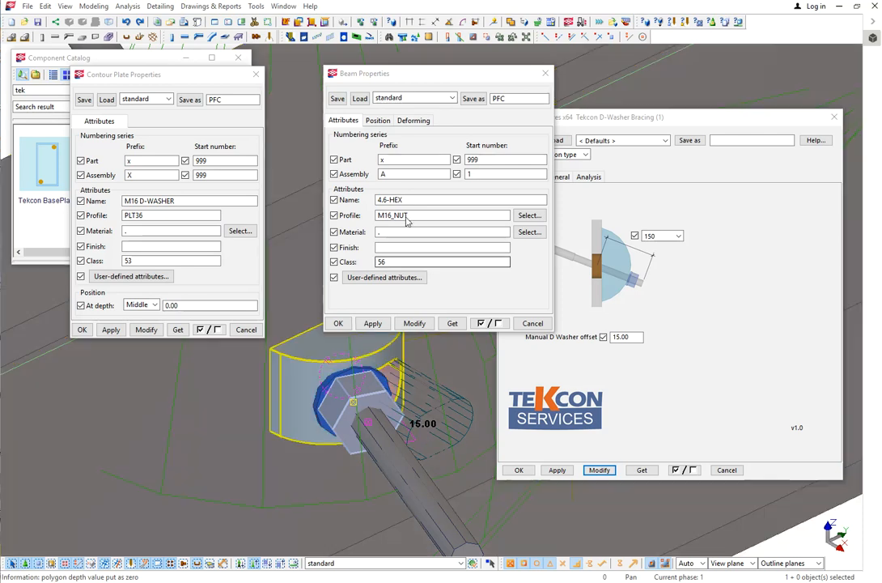
pyautogui.doubleClick(396, 159)
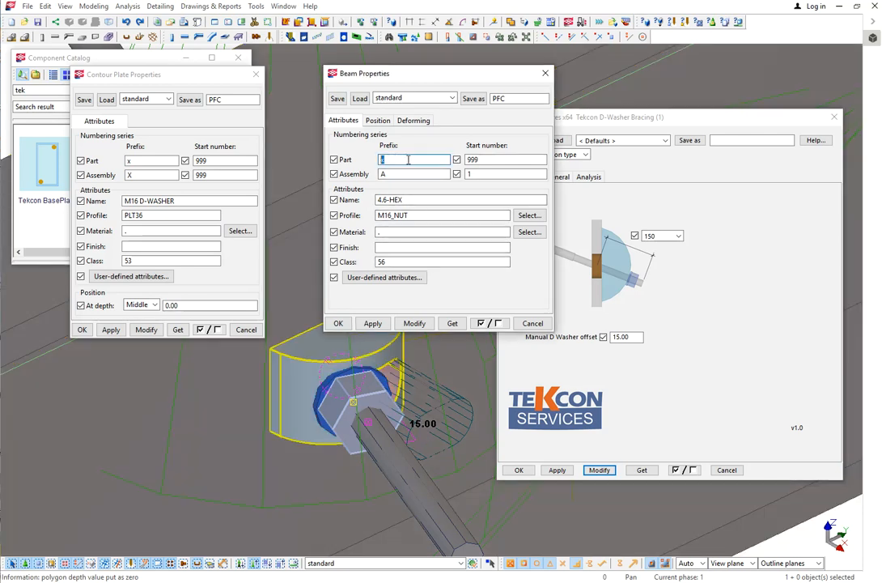
pyautogui.doubleClick(484, 159)
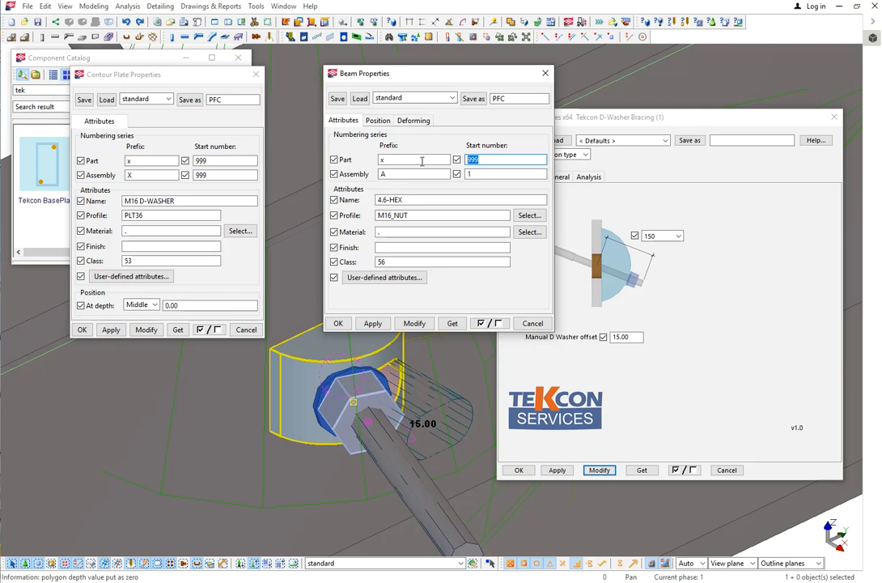
pyautogui.doubleClick(422, 477)
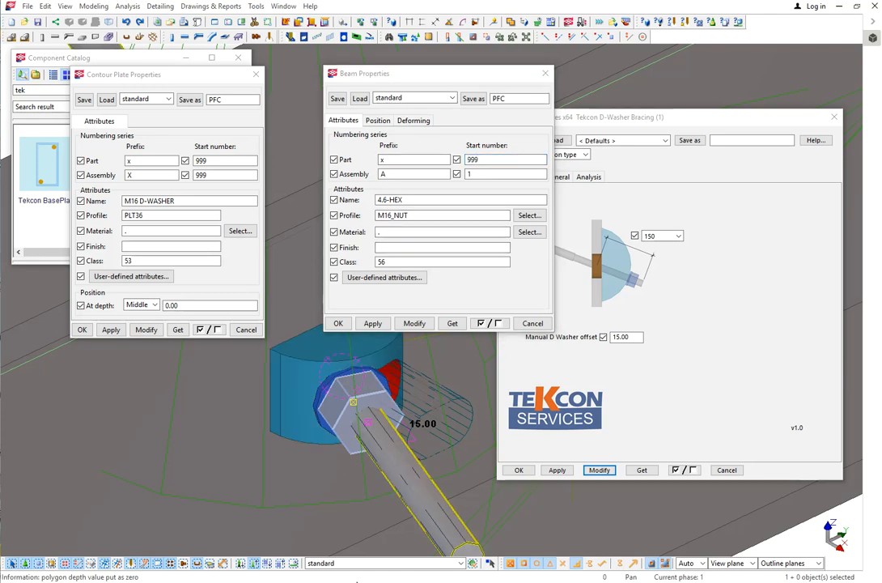
pyautogui.click(532, 323)
pyautogui.click(245, 330)
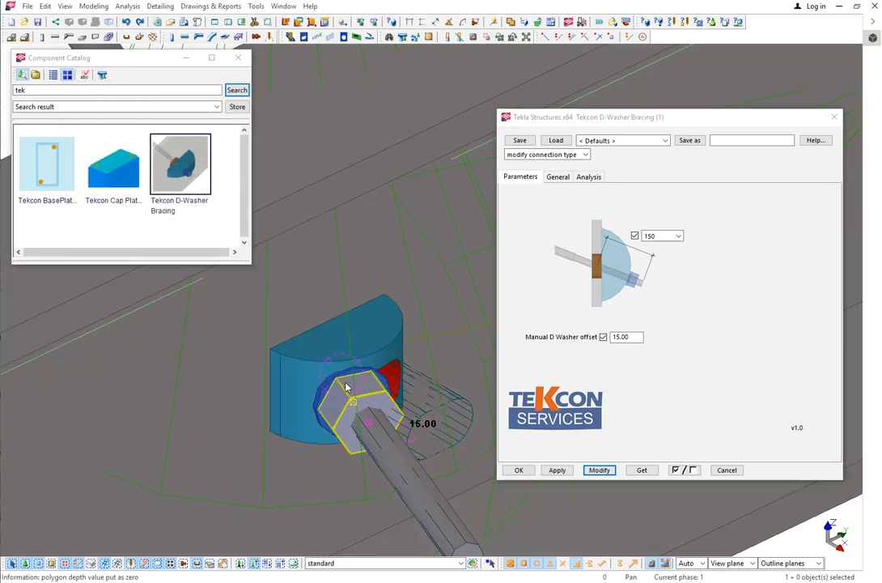
# Hide the D-washer and examine the thin round plates it covers beside the nut.
pyautogui.click(312, 370)
pyautogui.rightClick(307, 370)
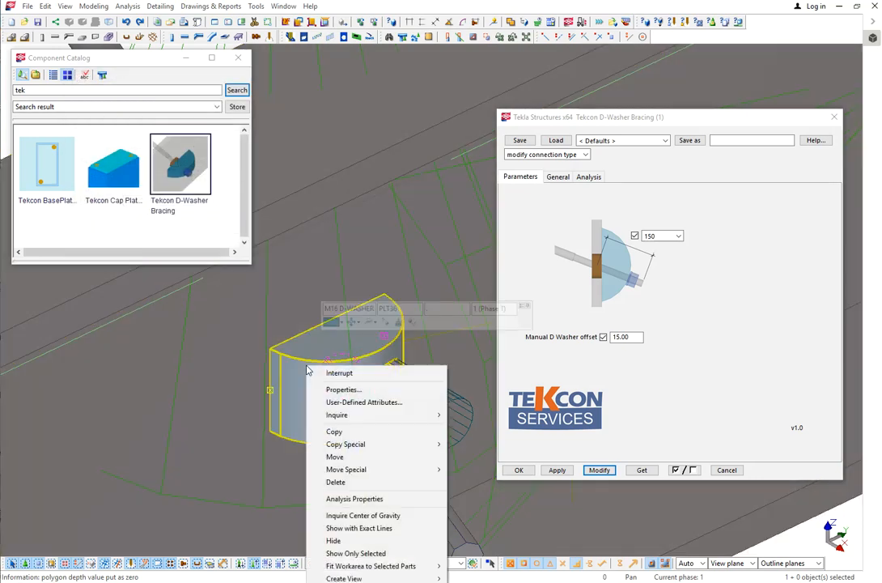
pyautogui.click(320, 539)
pyautogui.scroll(8, 307, 369)
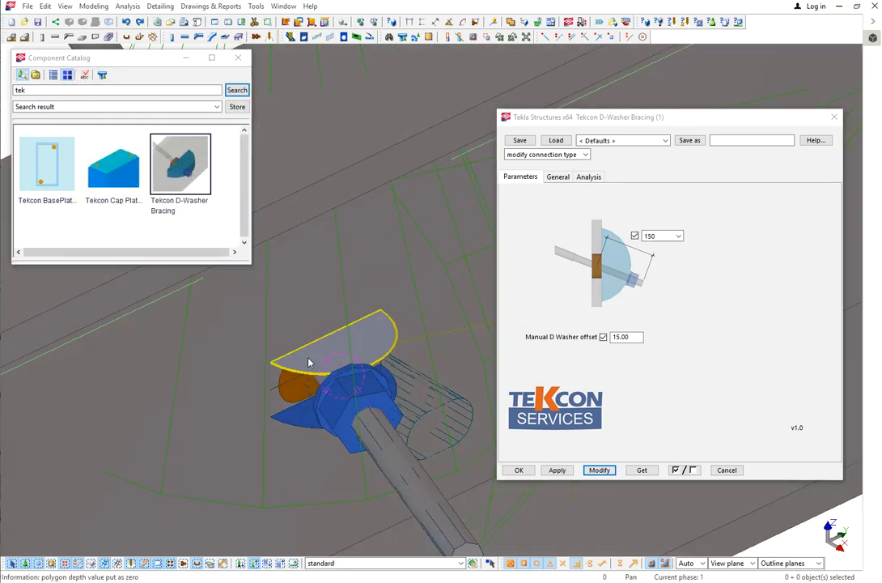
pyautogui.keyDown('ctrl'); pyautogui.moveTo(306, 372); pyautogui.dragTo(348, 351, button='middle'); pyautogui.keyUp('ctrl')
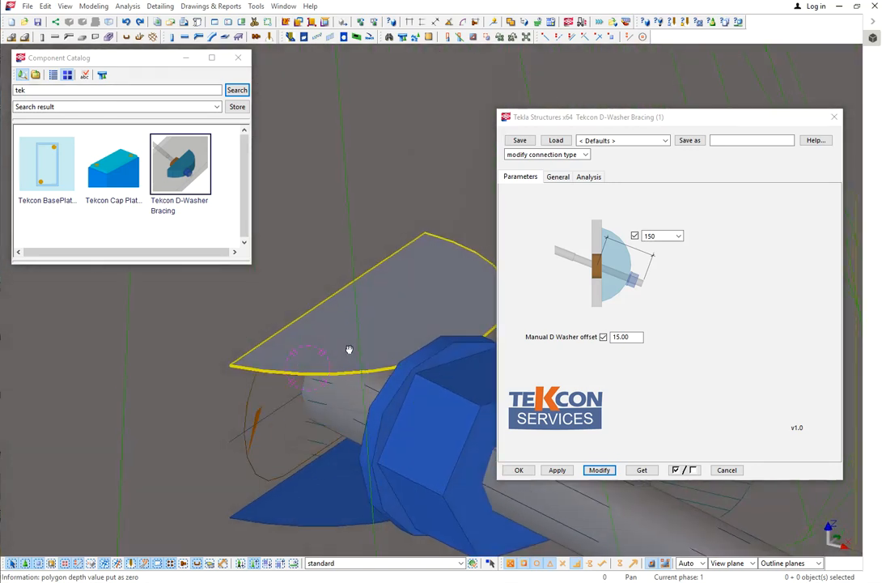
pyautogui.click(303, 364)
pyautogui.scroll(-5, 304, 364)
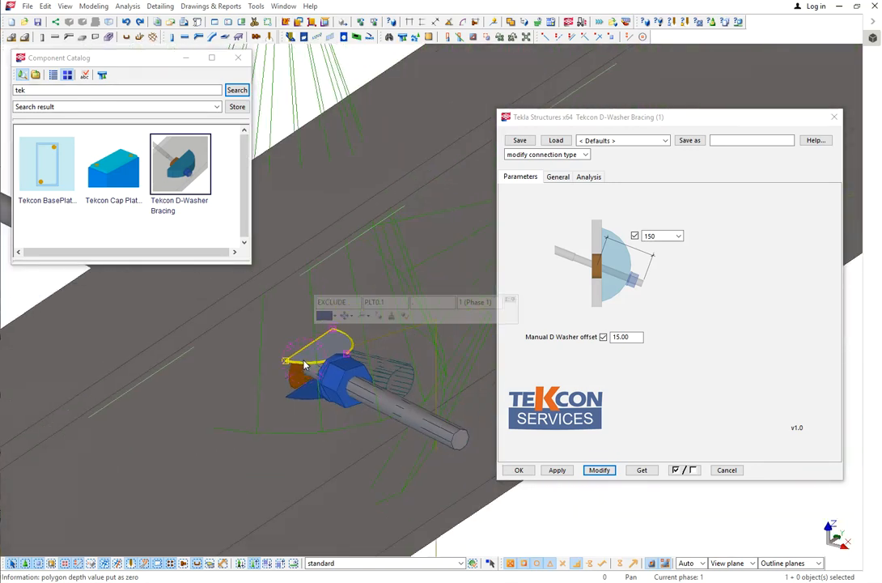
pyautogui.keyDown('ctrl'); pyautogui.moveTo(303, 365); pyautogui.dragTo(295, 386, button='middle'); pyautogui.keyUp('ctrl')
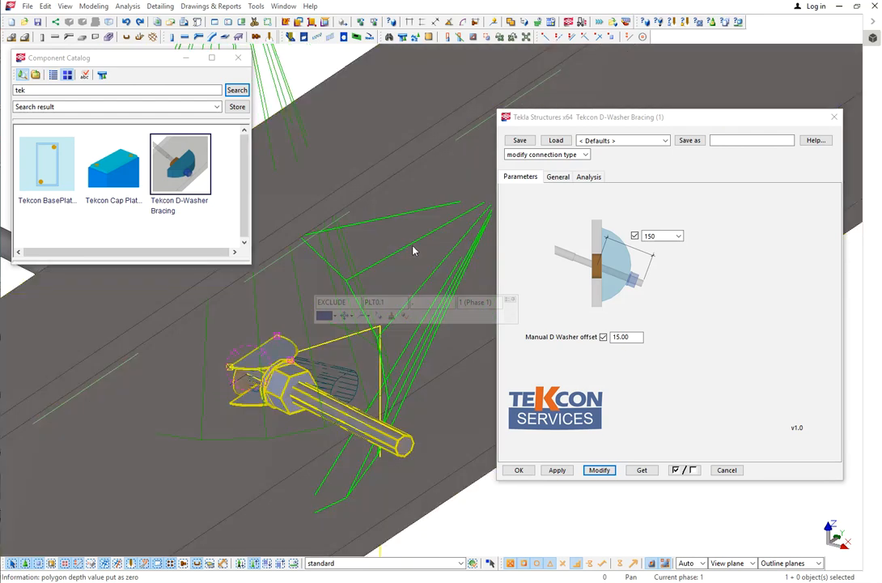
# Examine the round plates' thickness, name and numbering in the nested Windbracing connection's part settings, cancel them, and reapply the D-washer connection.
pyautogui.doubleClick(413, 250)
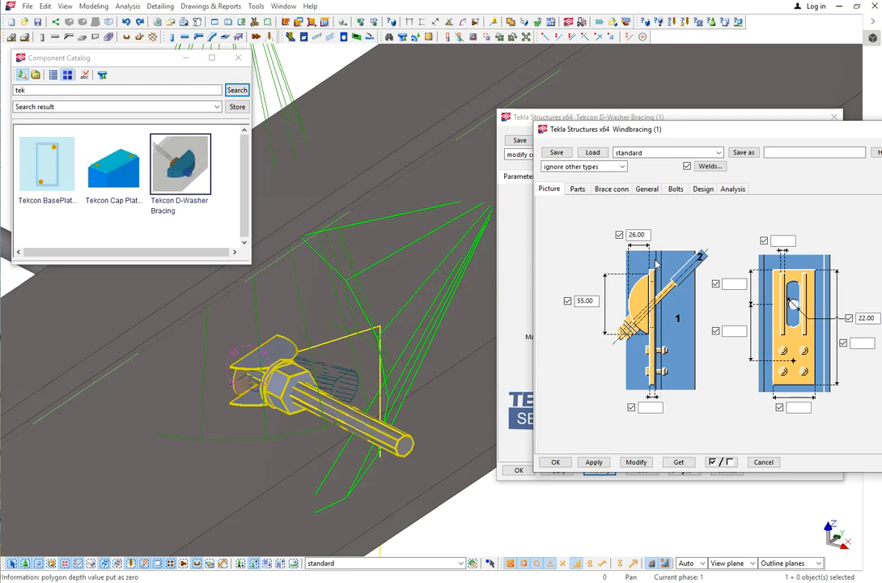
pyautogui.click(577, 191)
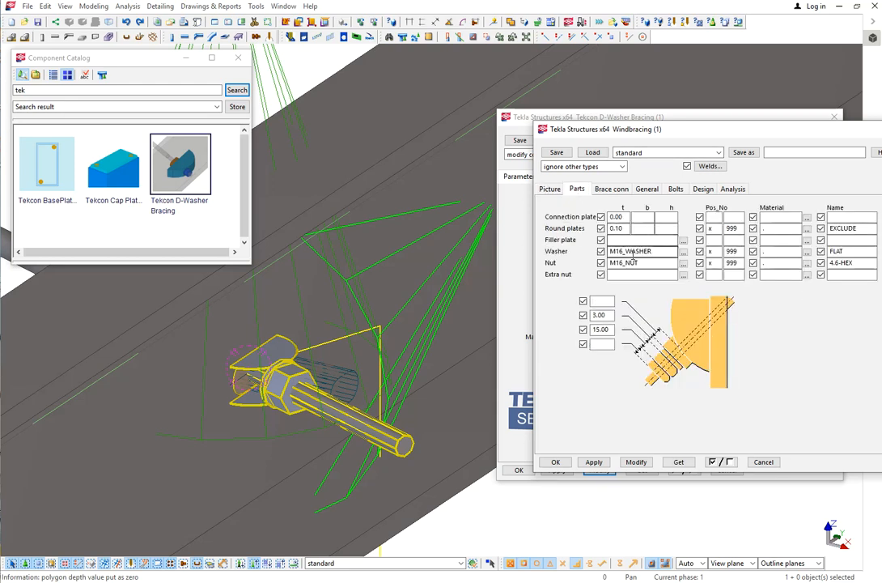
pyautogui.click(620, 217)
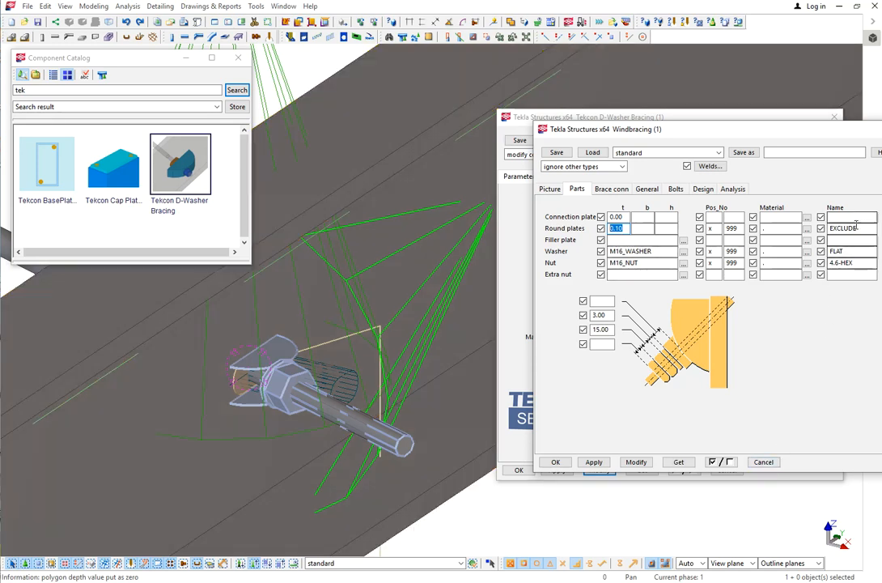
pyautogui.moveTo(862, 229); pyautogui.dragTo(820, 231)
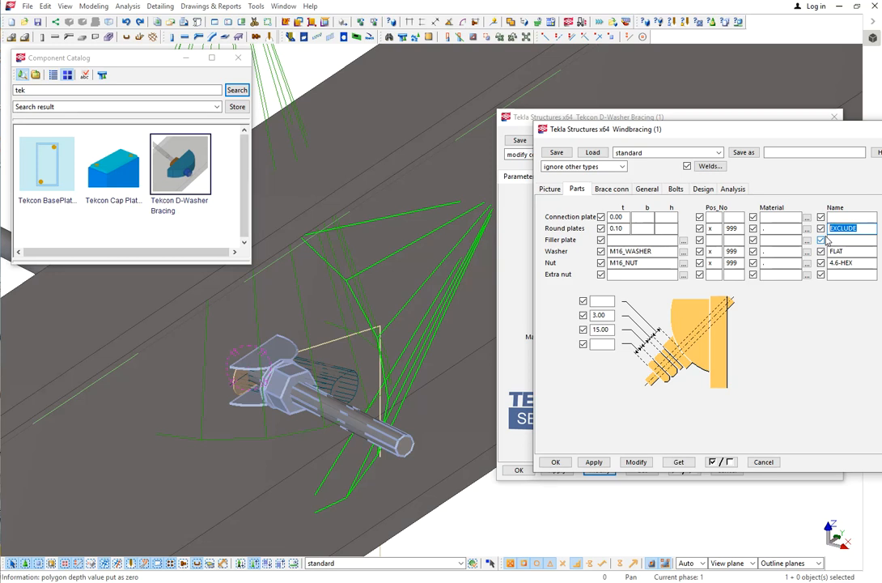
pyautogui.click(714, 230)
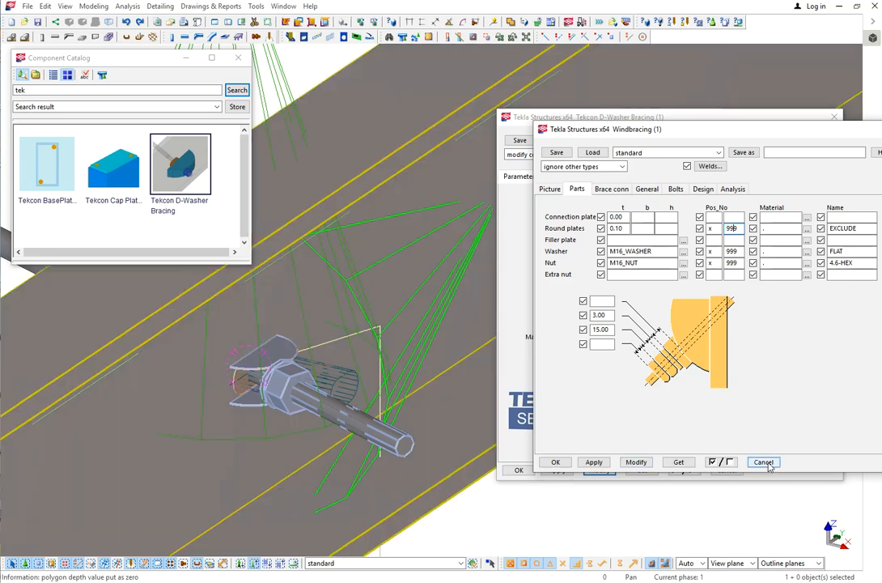
pyautogui.click(765, 463)
pyautogui.click(599, 470)
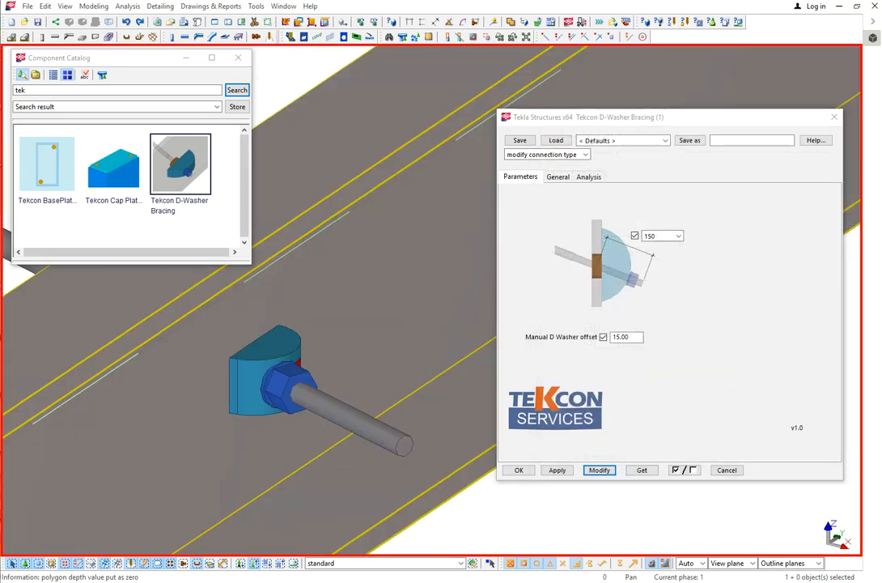